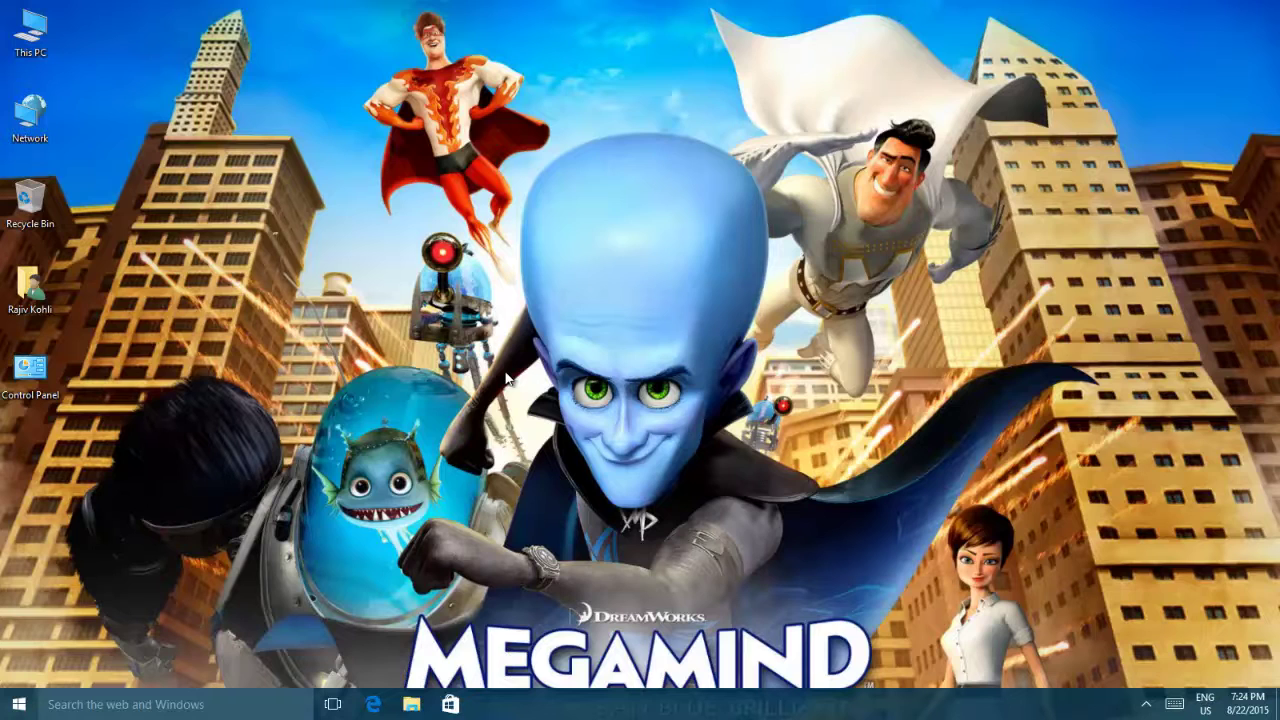
Step: Open the Personalization Colors page from the desktop's Personalize option
right_click(476, 233)
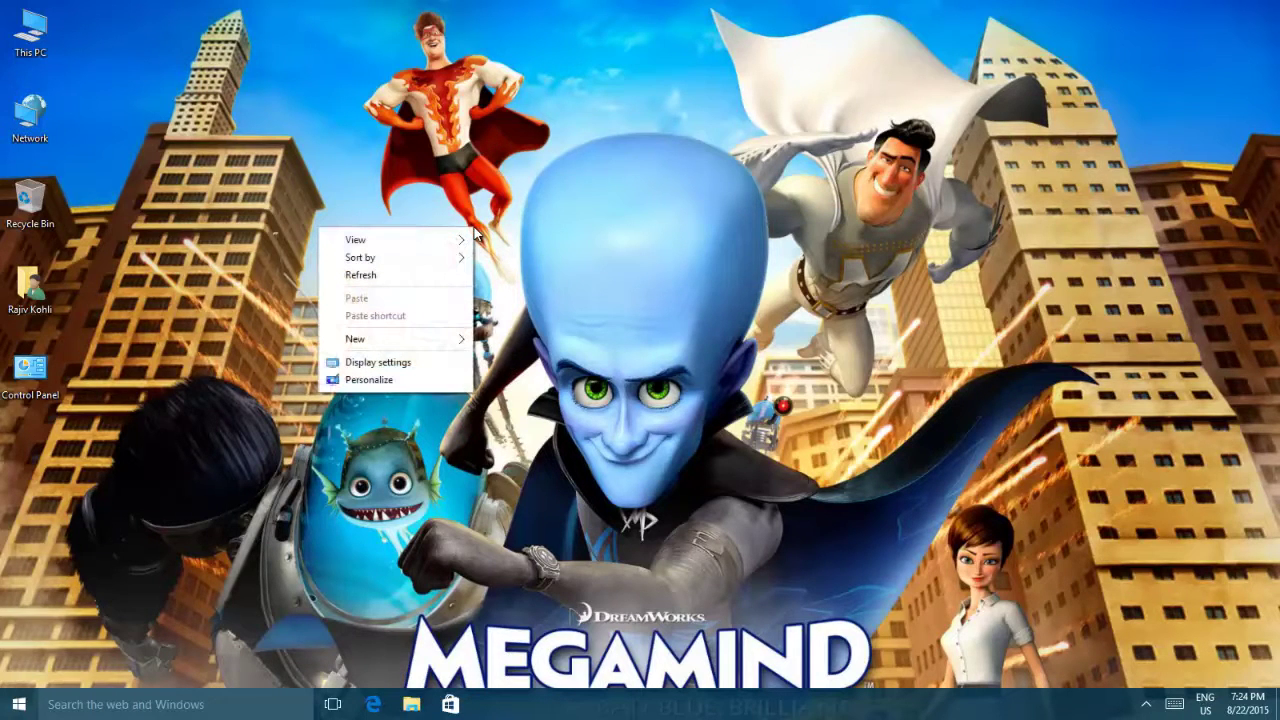
left_click(398, 382)
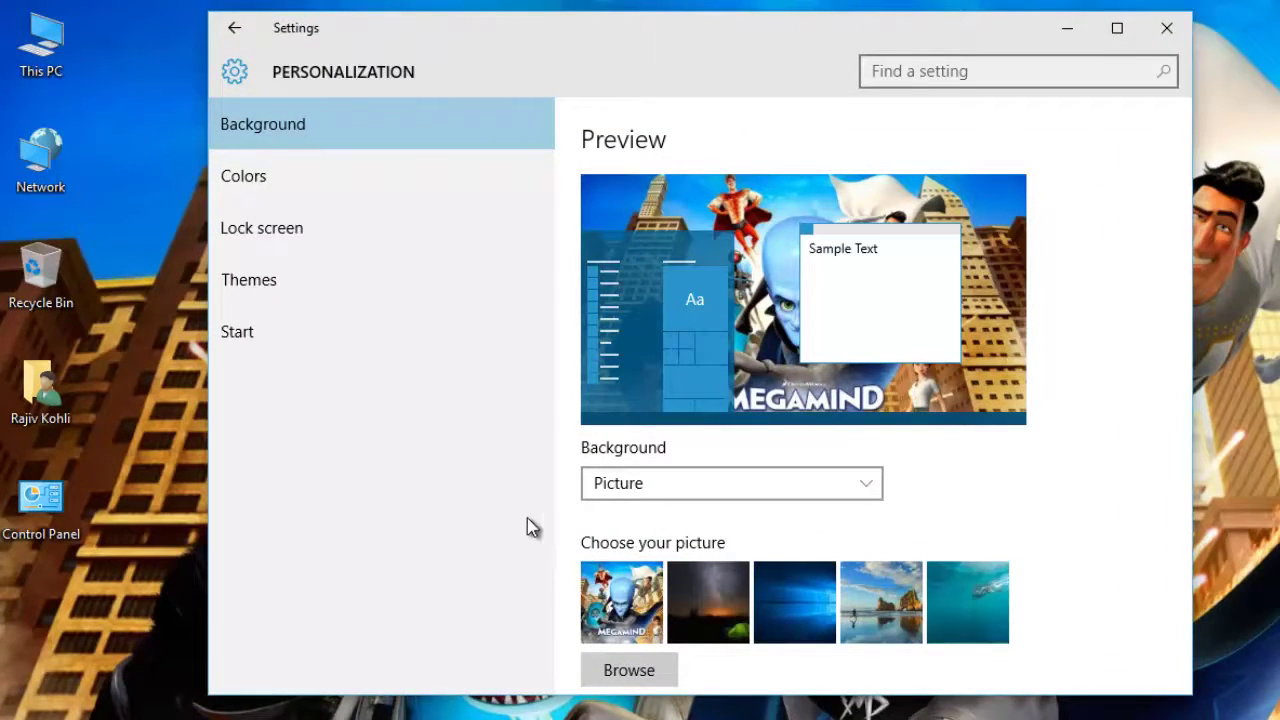
left_click(258, 197)
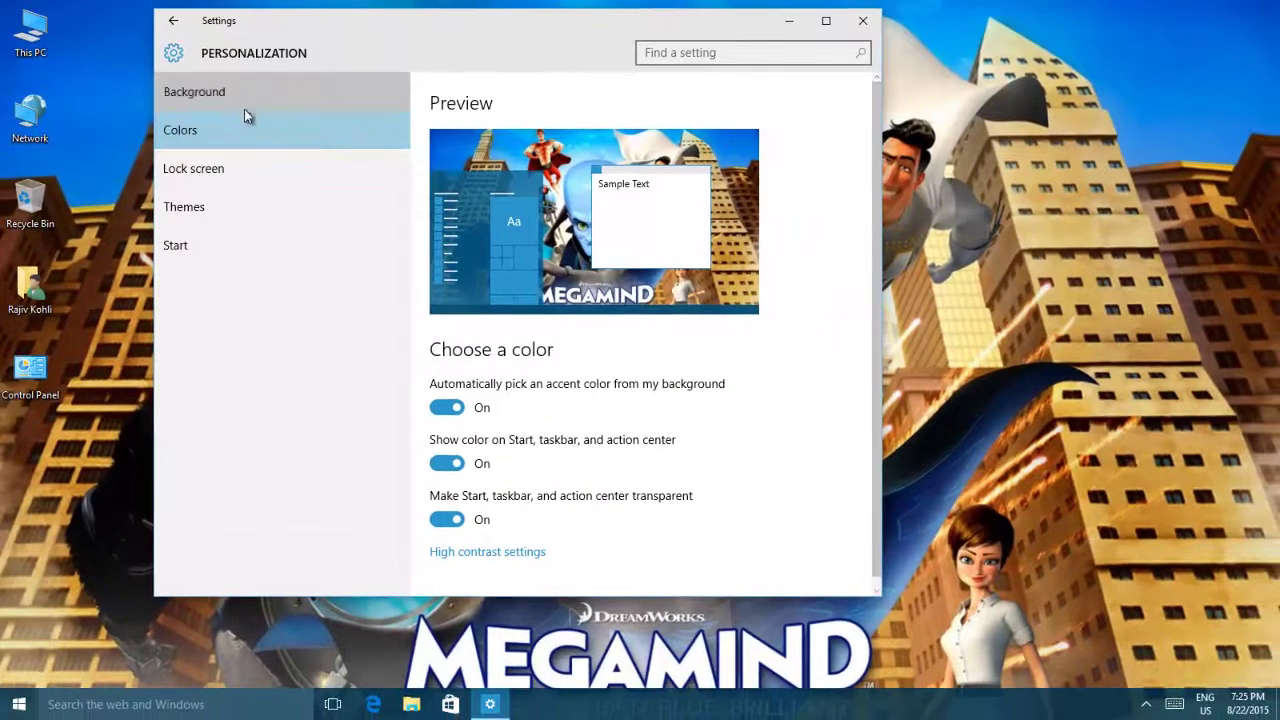
Step: Preview the night tent, Windows blue, beach and underwater pictures as the desktop wallpaper
left_click(244, 100)
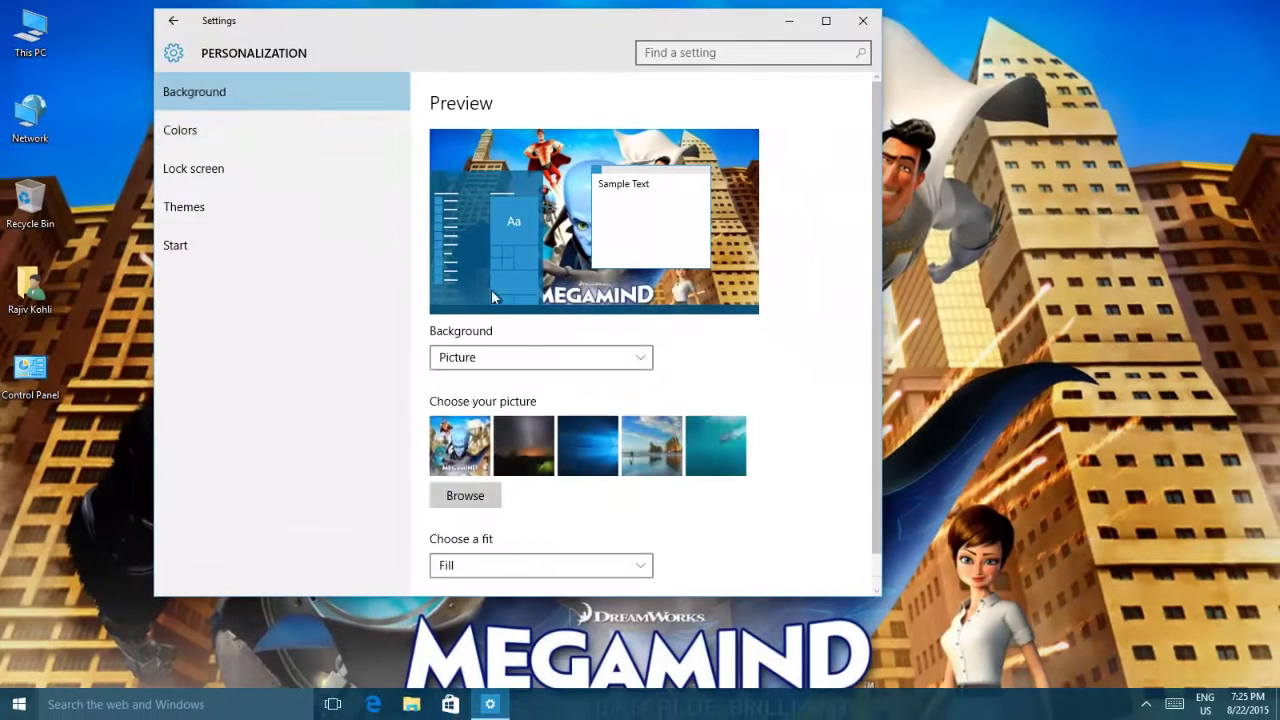
left_click(533, 464)
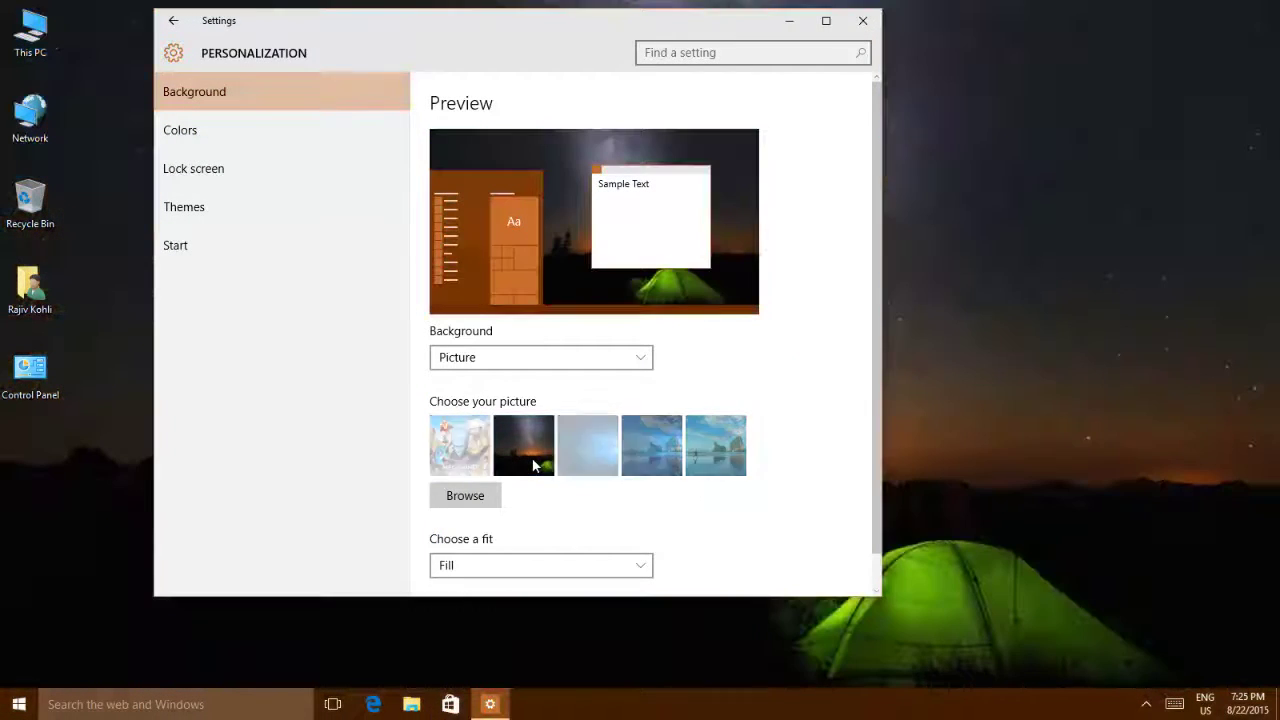
left_click(602, 466)
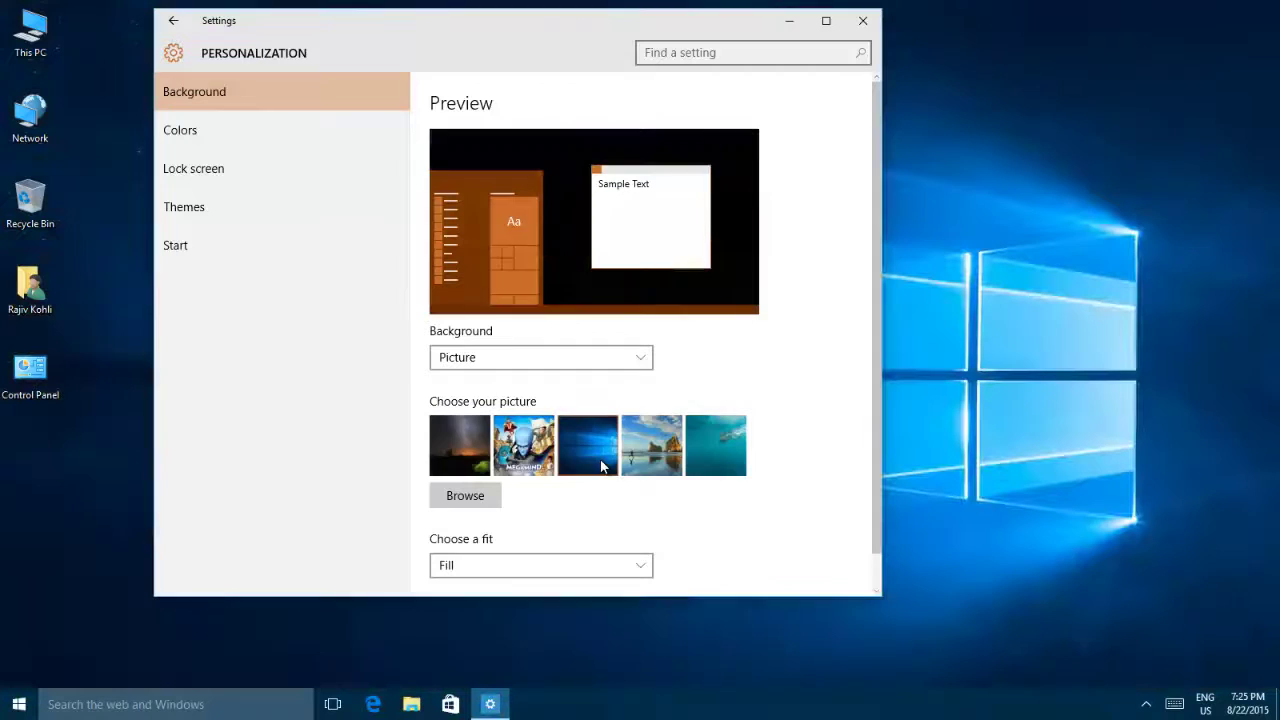
left_click(655, 458)
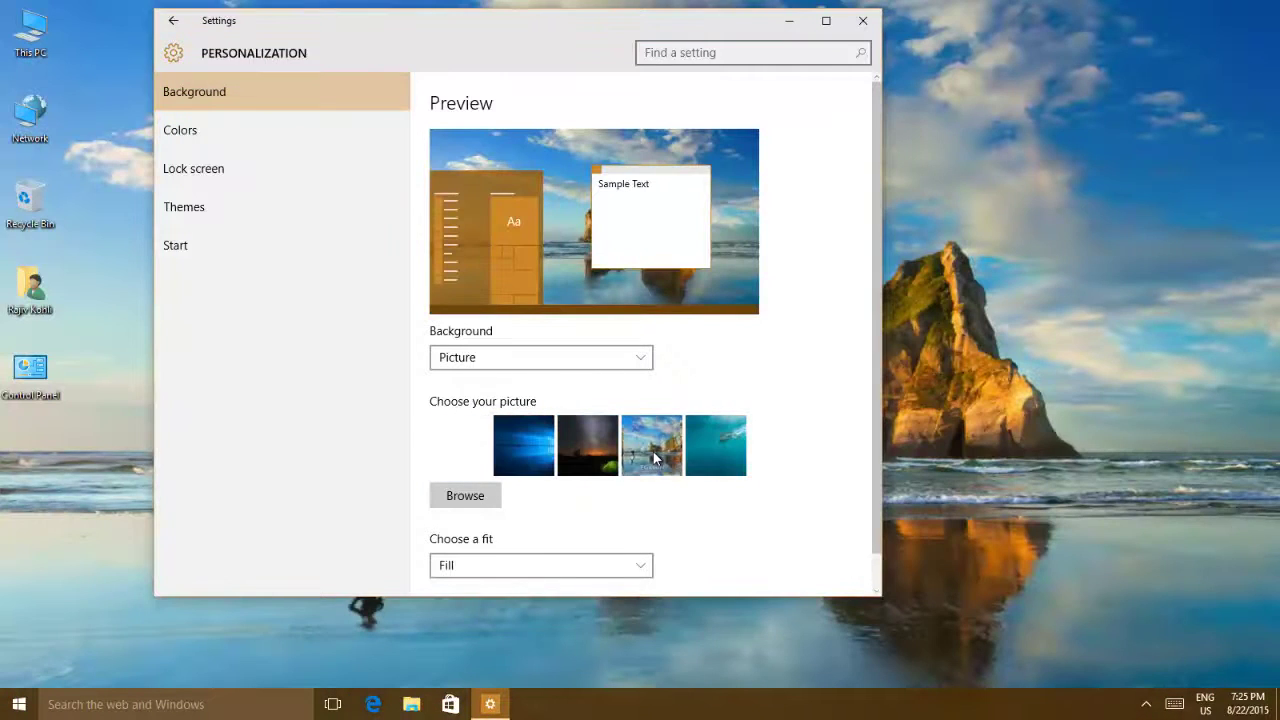
left_click(726, 448)
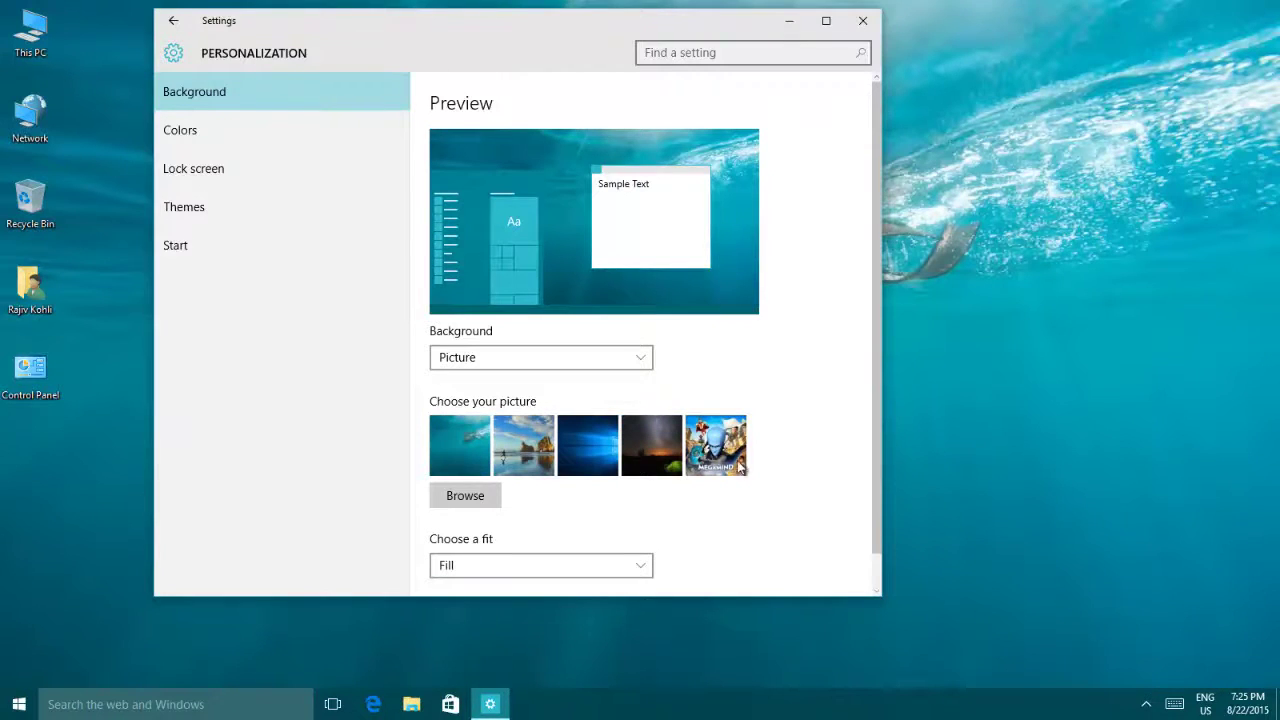
Step: Set the wallpaper back to the Megamind picture
left_click(1146, 704)
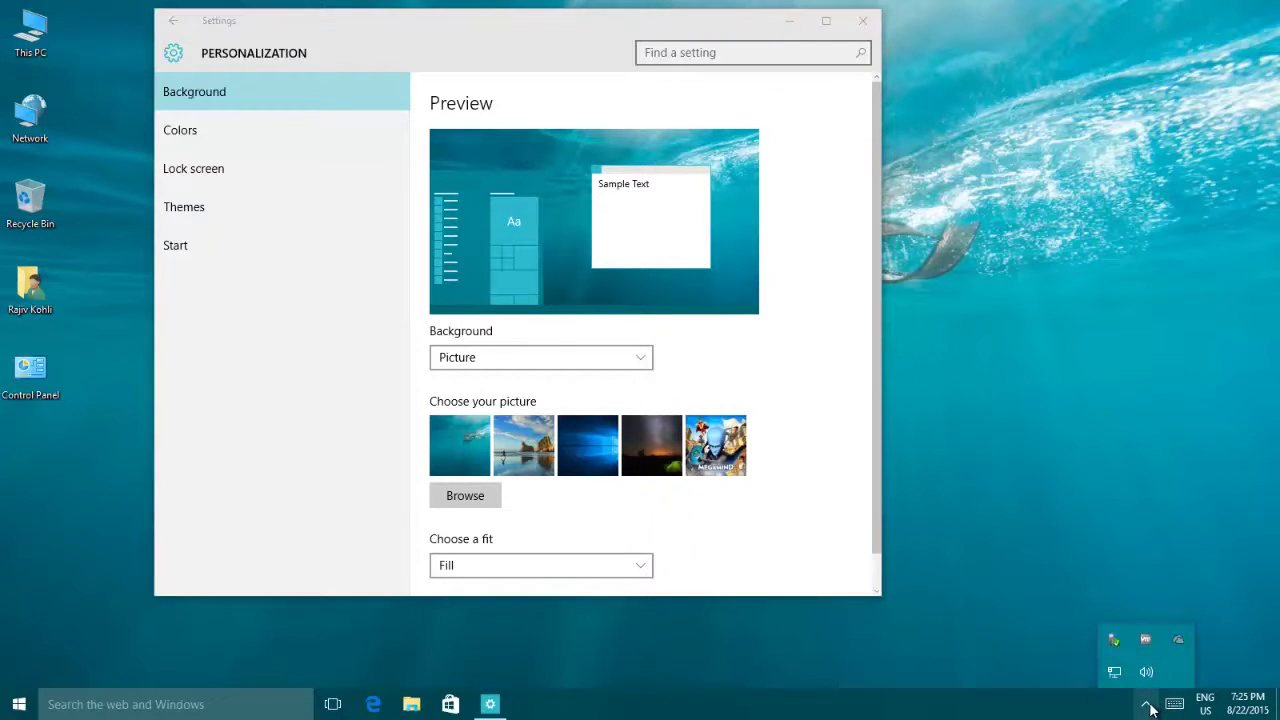
left_click(565, 472)
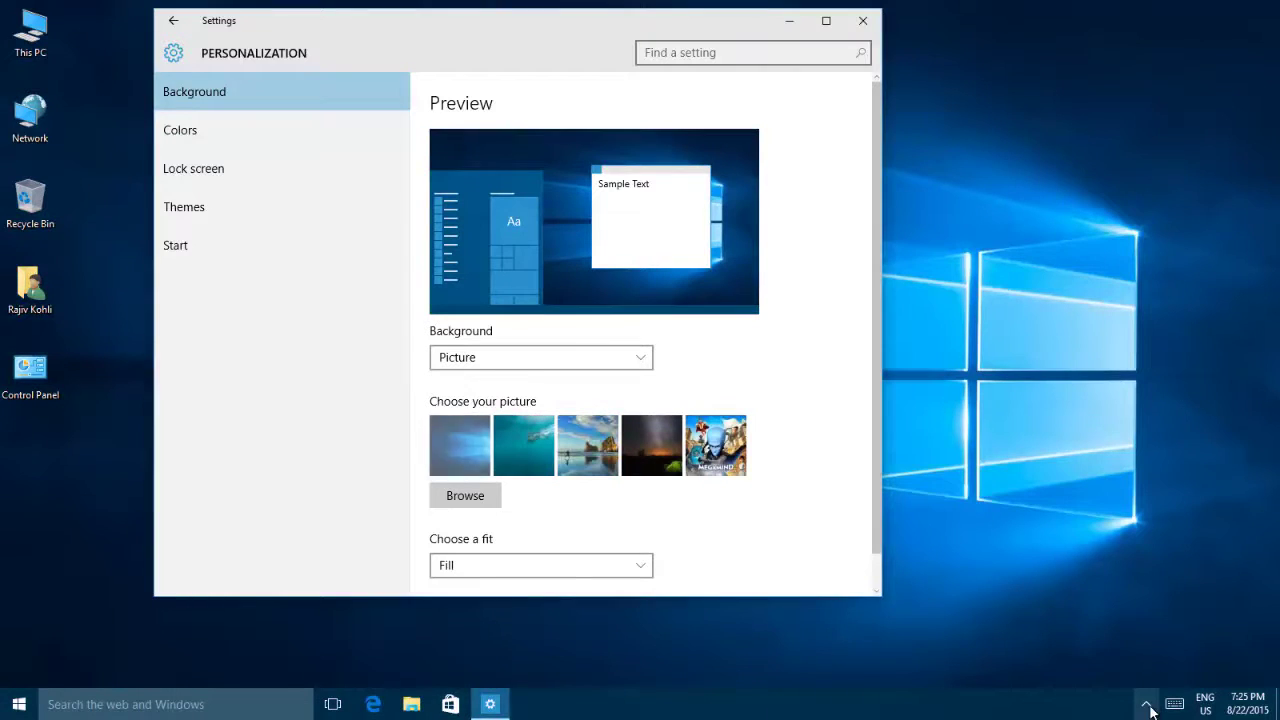
left_click(1146, 704)
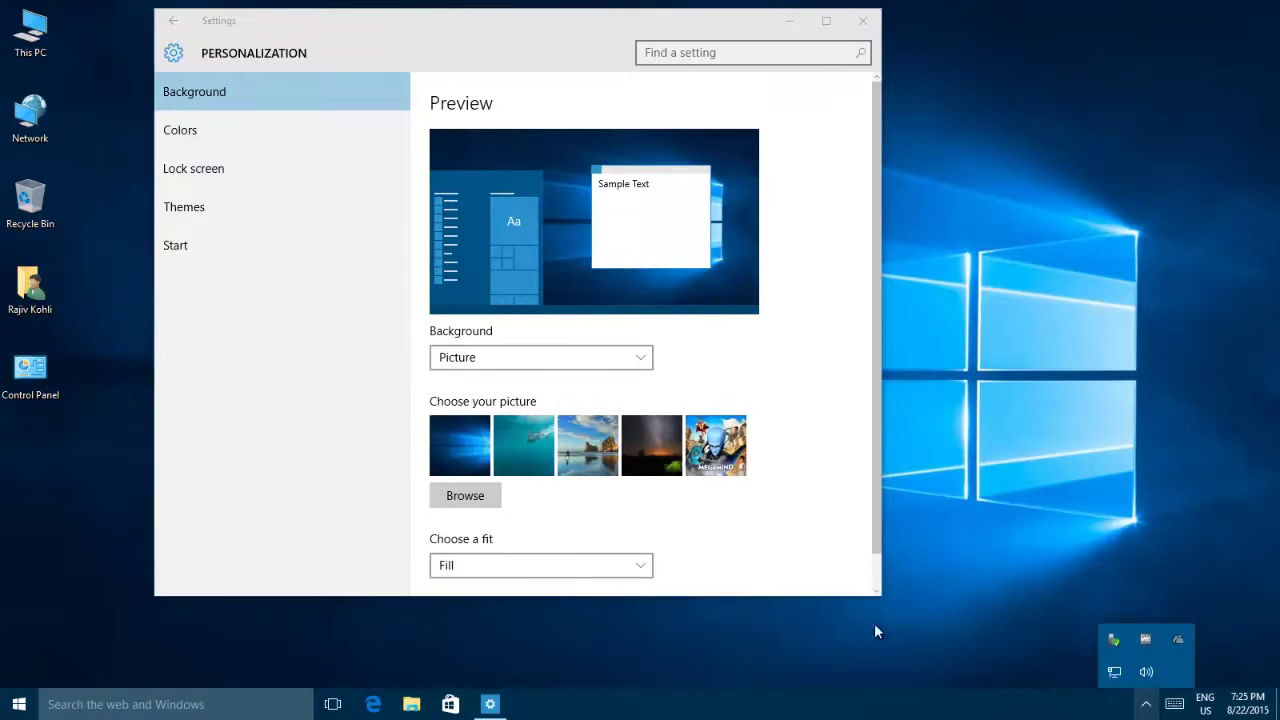
left_click(714, 456)
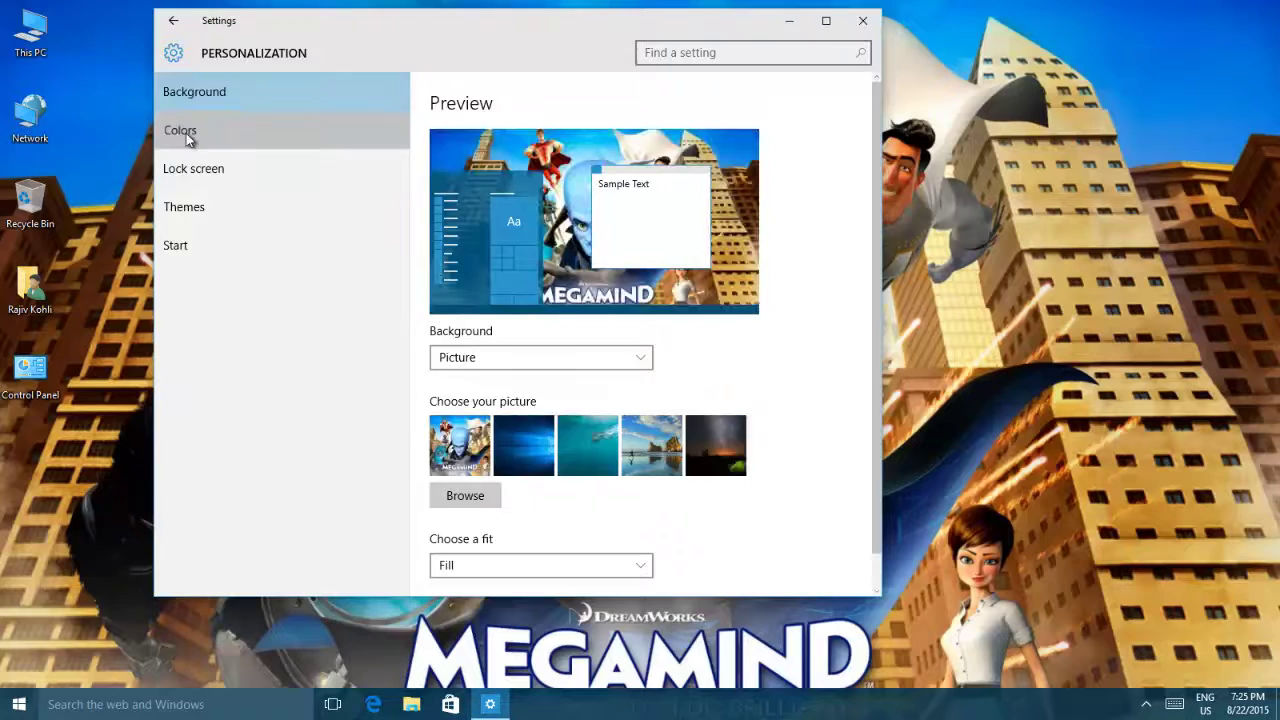
Step: Turn off automatic accent colour and try pinkish red, magenta, teal and dark slate grey accents
left_click(186, 133)
left_click(449, 408)
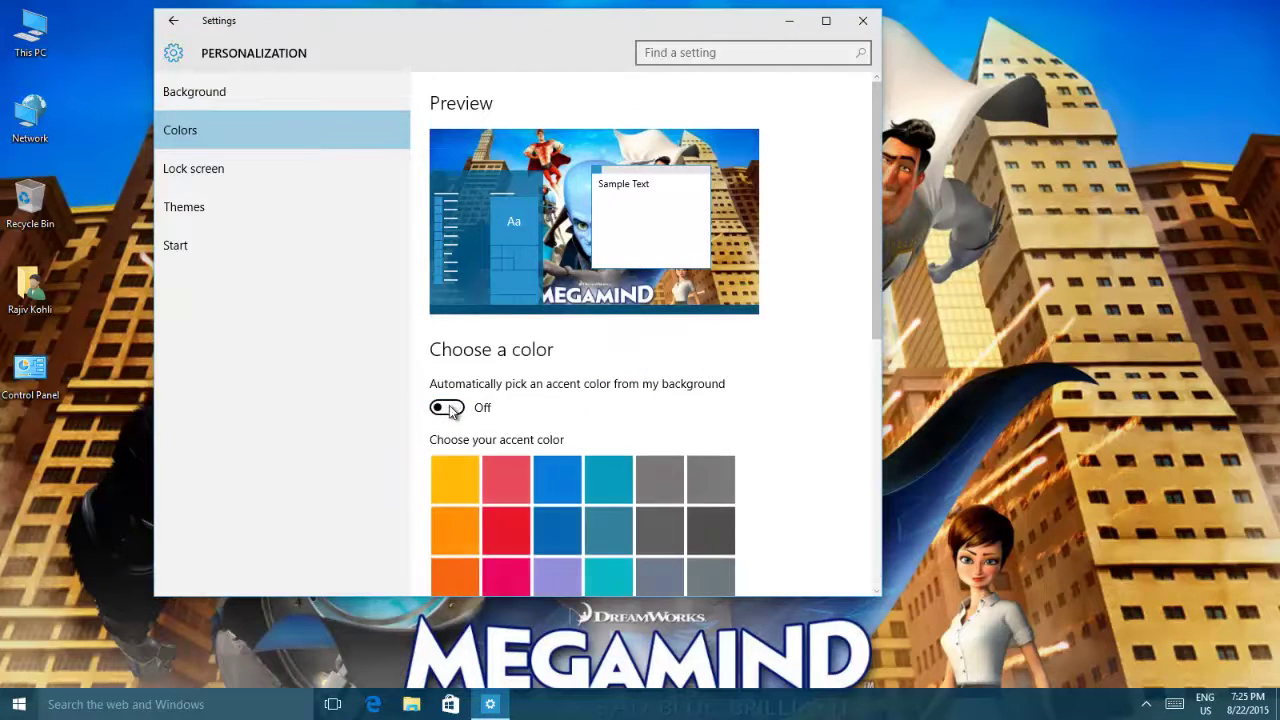
left_click(520, 486)
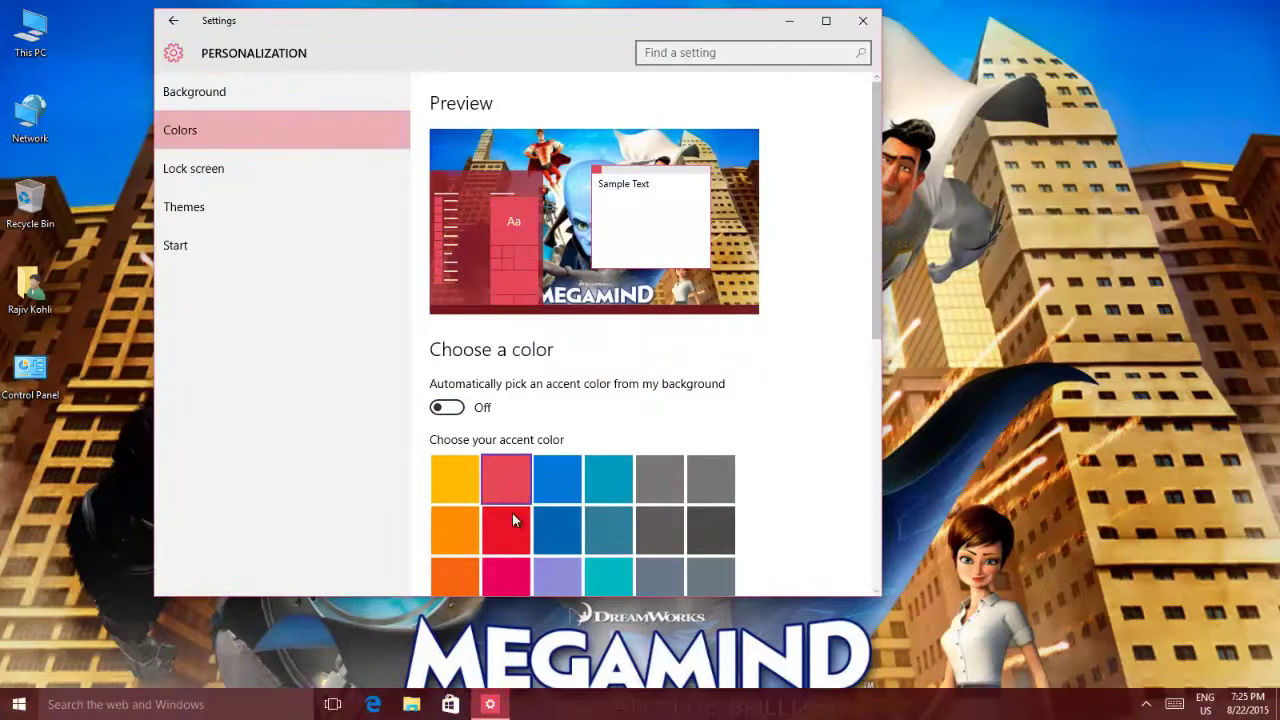
scroll(512, 520, "down", 3)
left_click(507, 457)
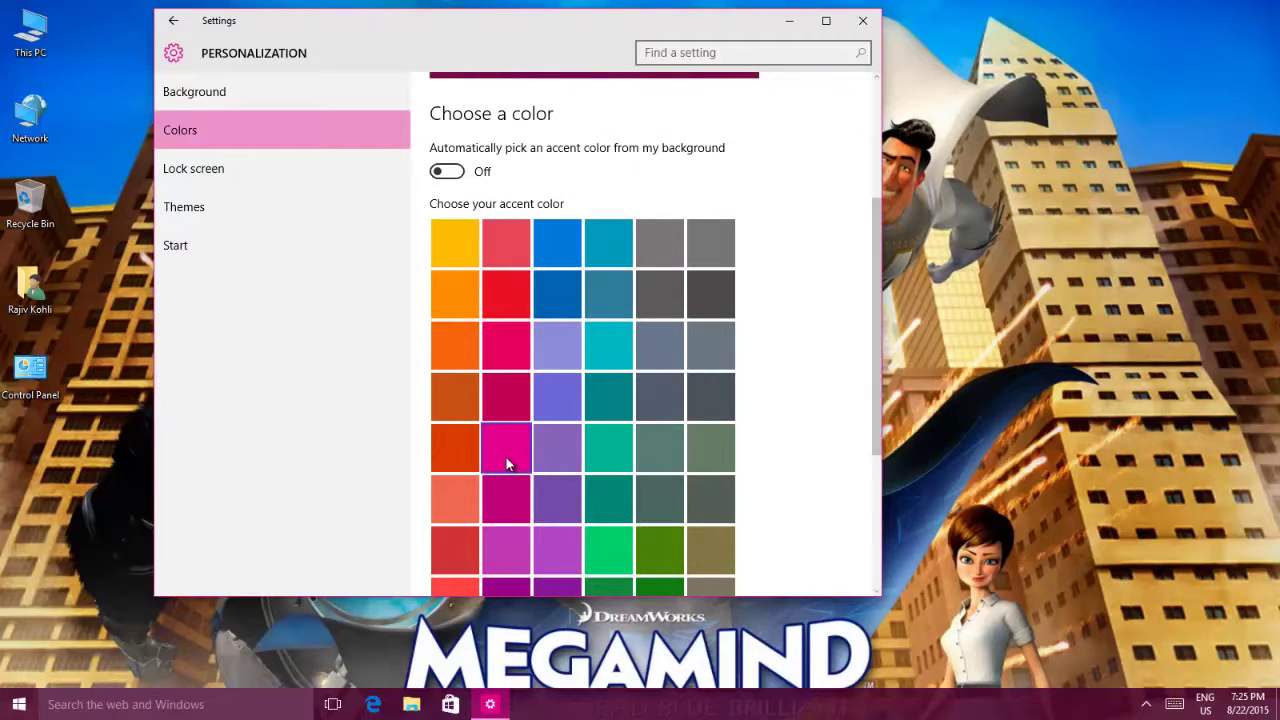
left_click(612, 448)
left_click(662, 400)
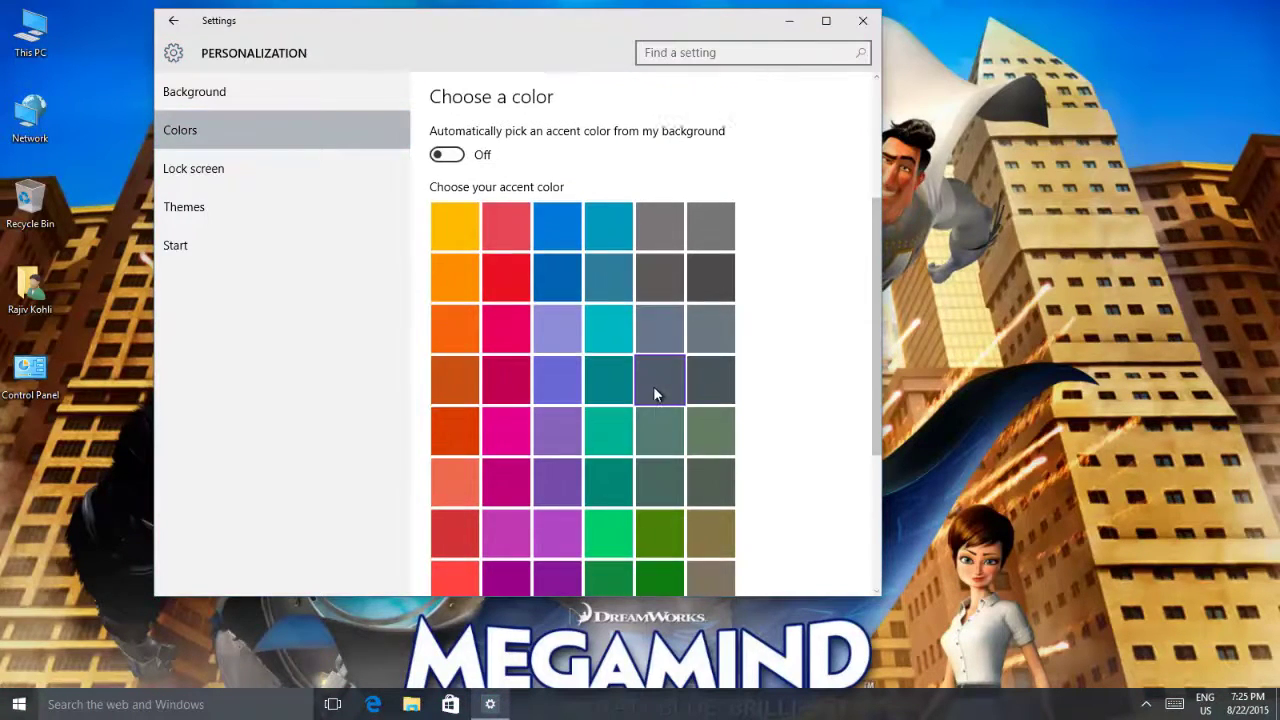
scroll(655, 397, "down", 3)
scroll(662, 389, "down", 2)
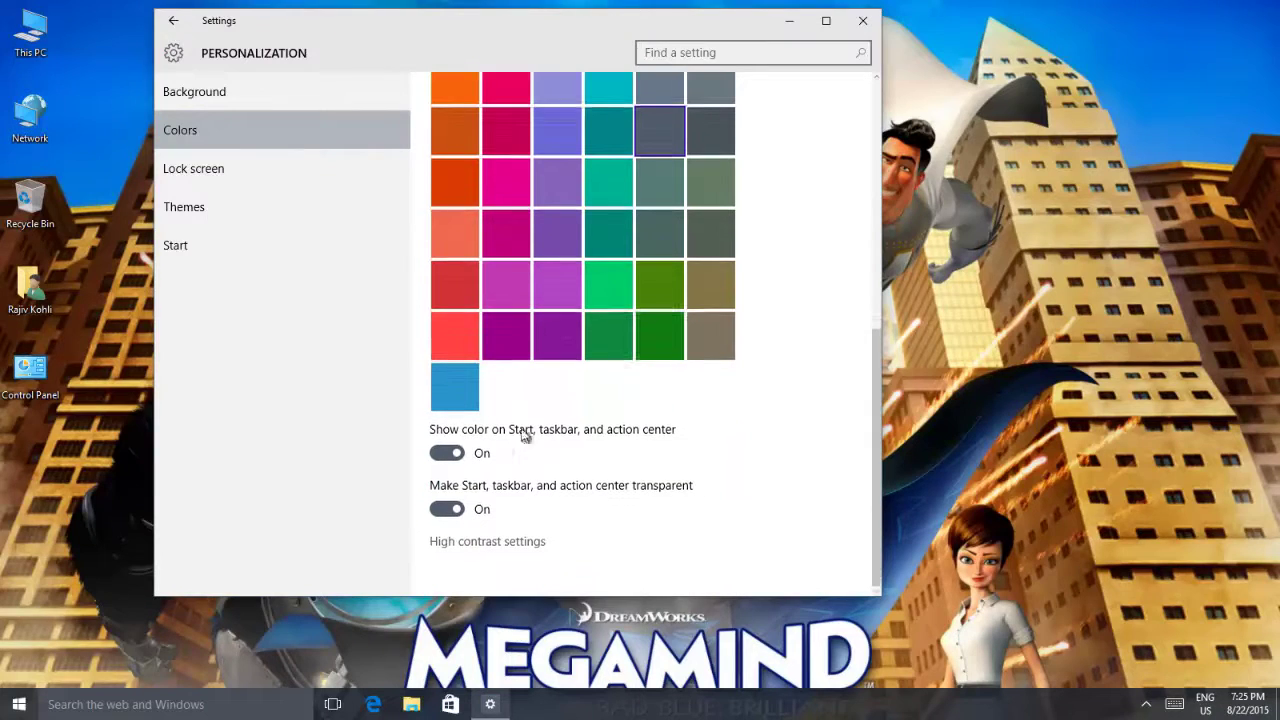
Step: Turn off colour on Start, taskbar and action center, and try several accents, ending on purple
left_click(440, 456)
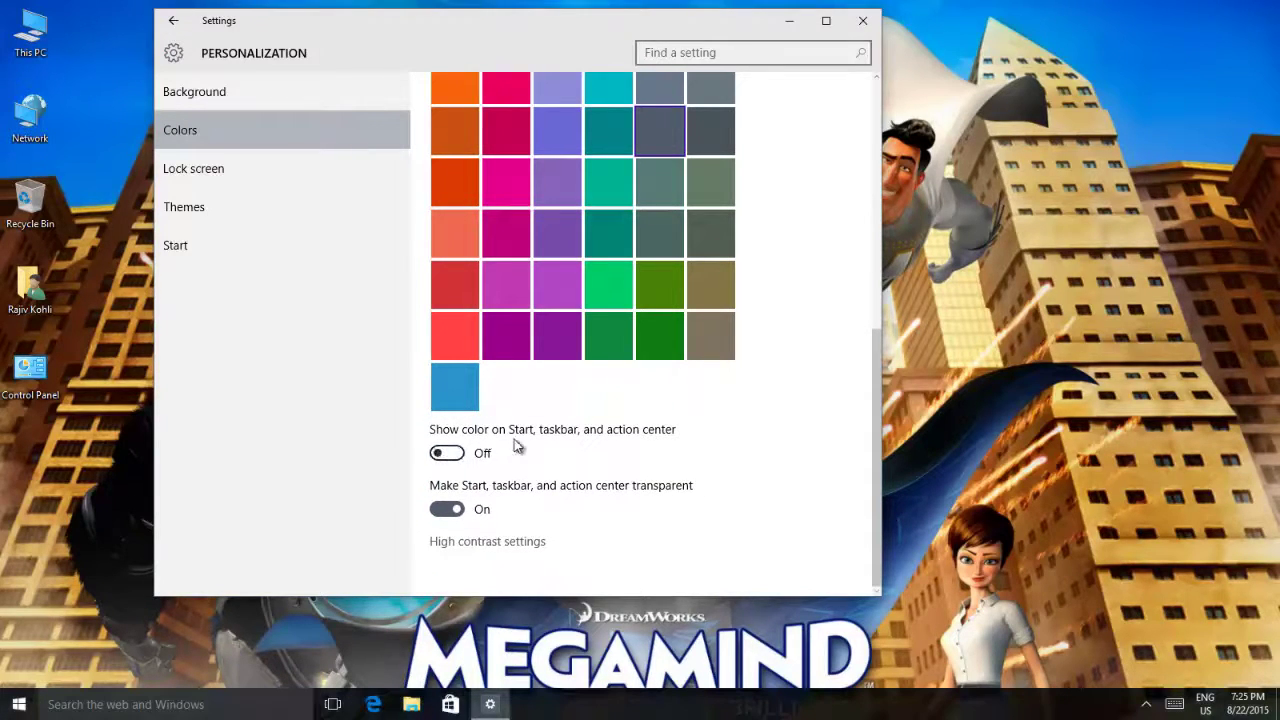
left_click(557, 350)
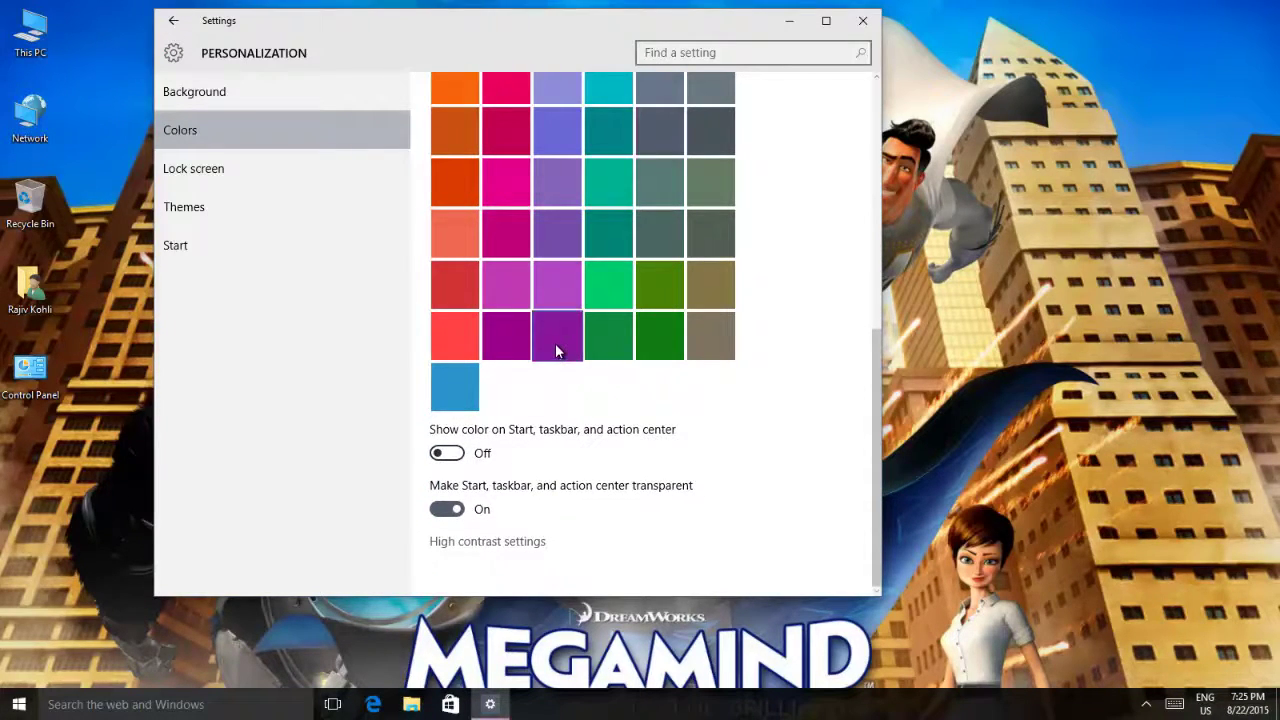
left_click(663, 331)
scroll(665, 330, "up", 2)
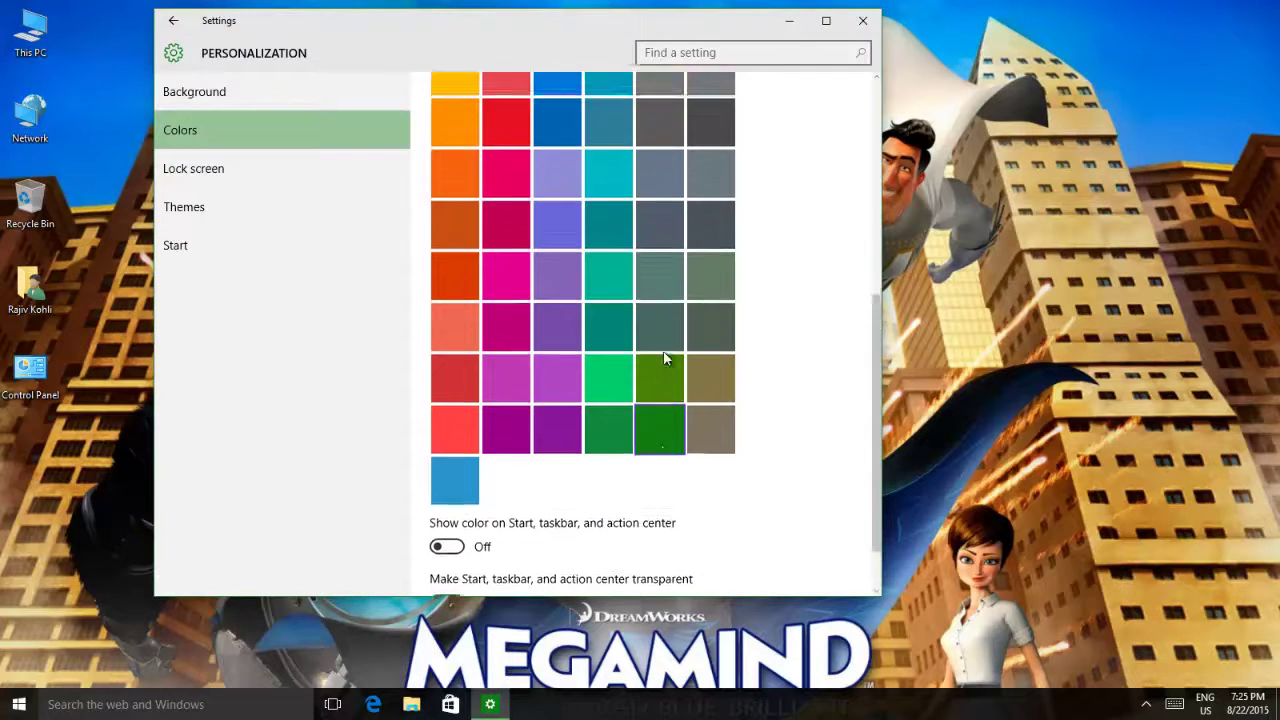
scroll(680, 320, "up", 2)
left_click(690, 317)
left_click(1146, 704)
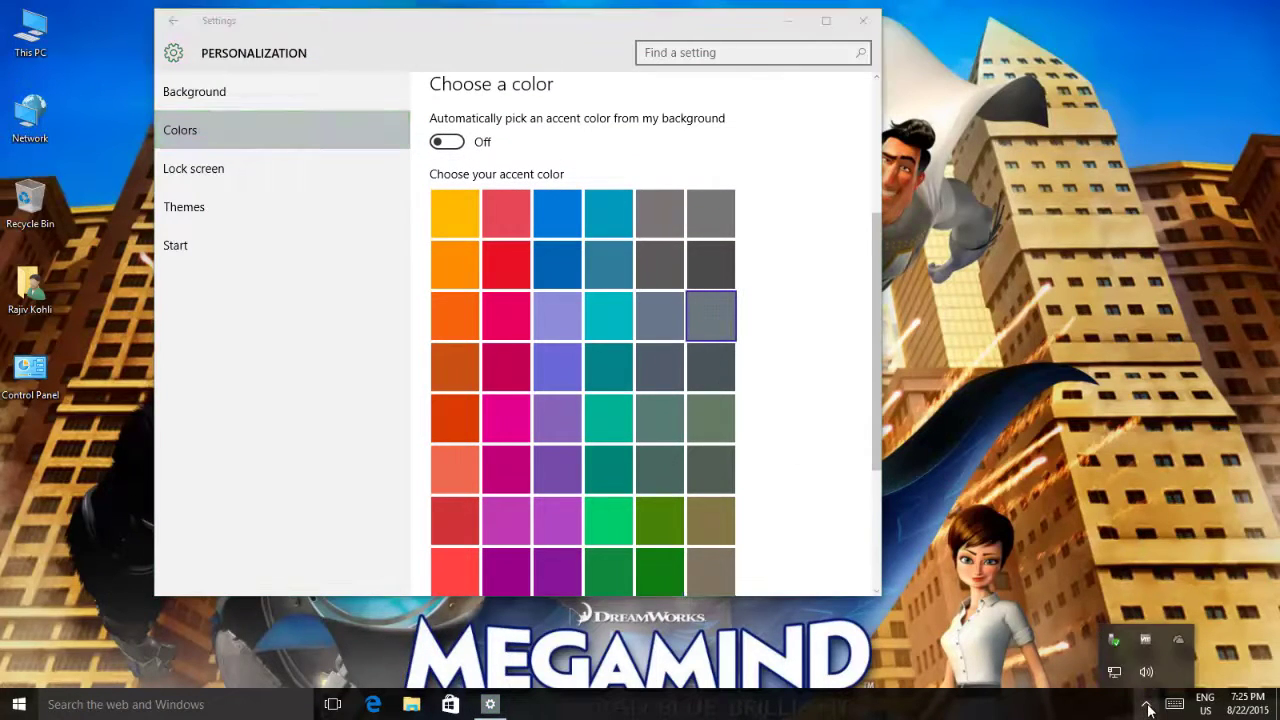
left_click(491, 252)
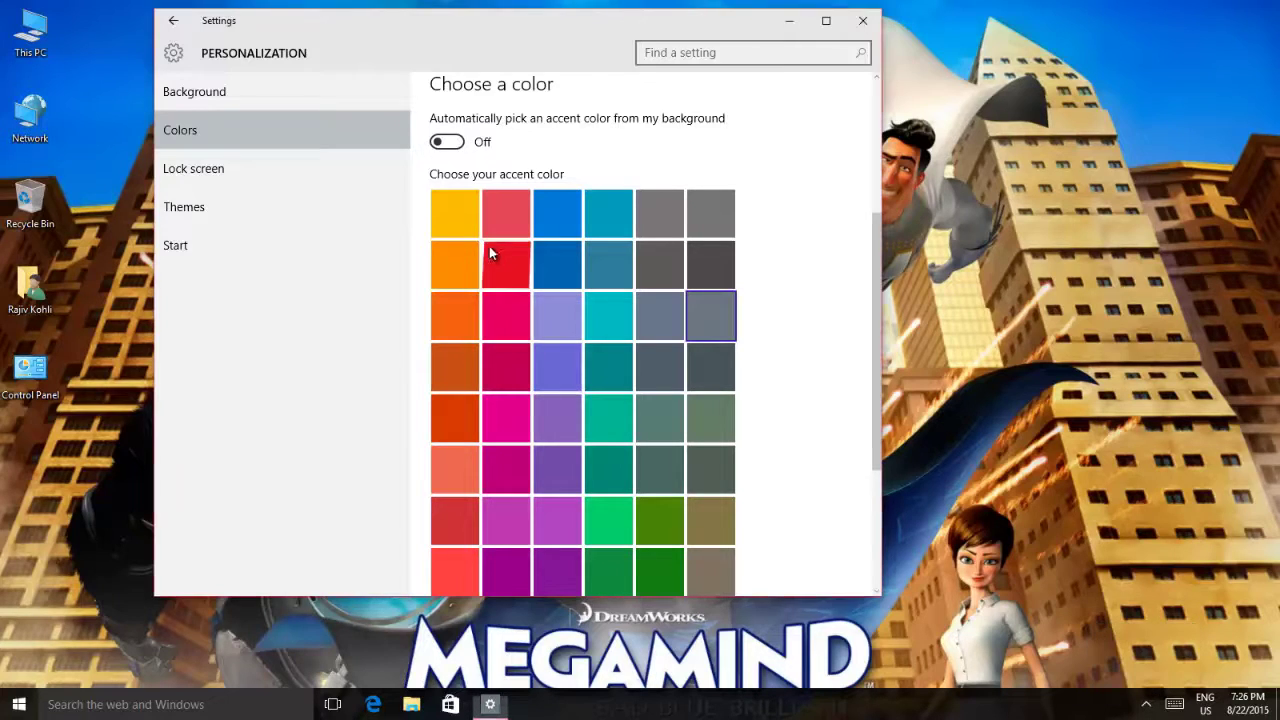
left_click(1146, 704)
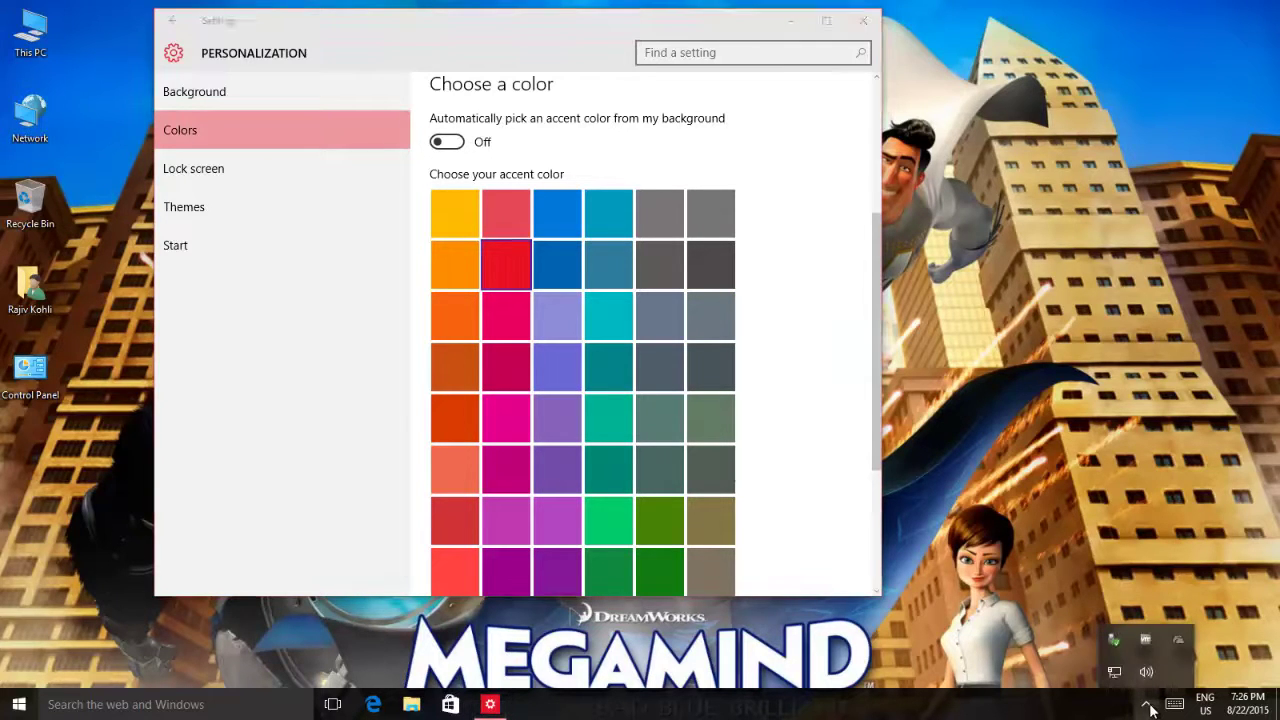
left_click(558, 400)
scroll(868, 466, "down", 3)
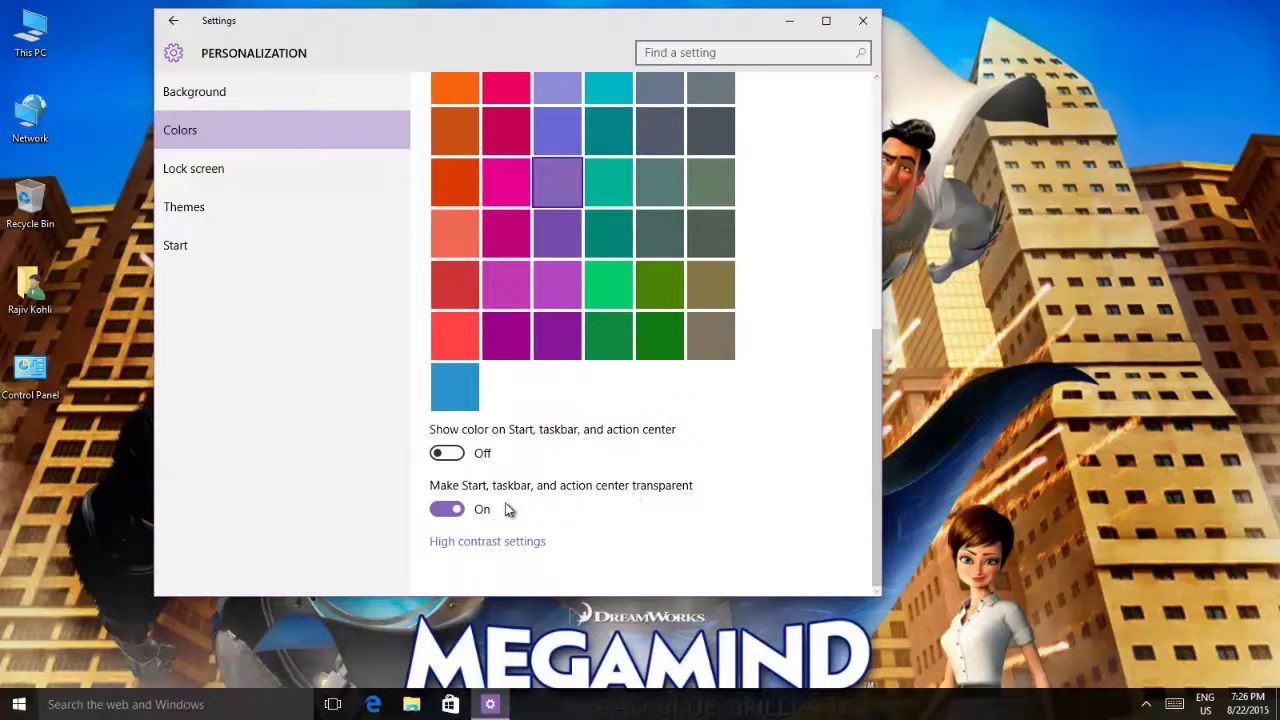
Step: Preview the Start menu, then show the purple accent on Start, taskbar and action center
left_click(10, 706)
left_click(12, 708)
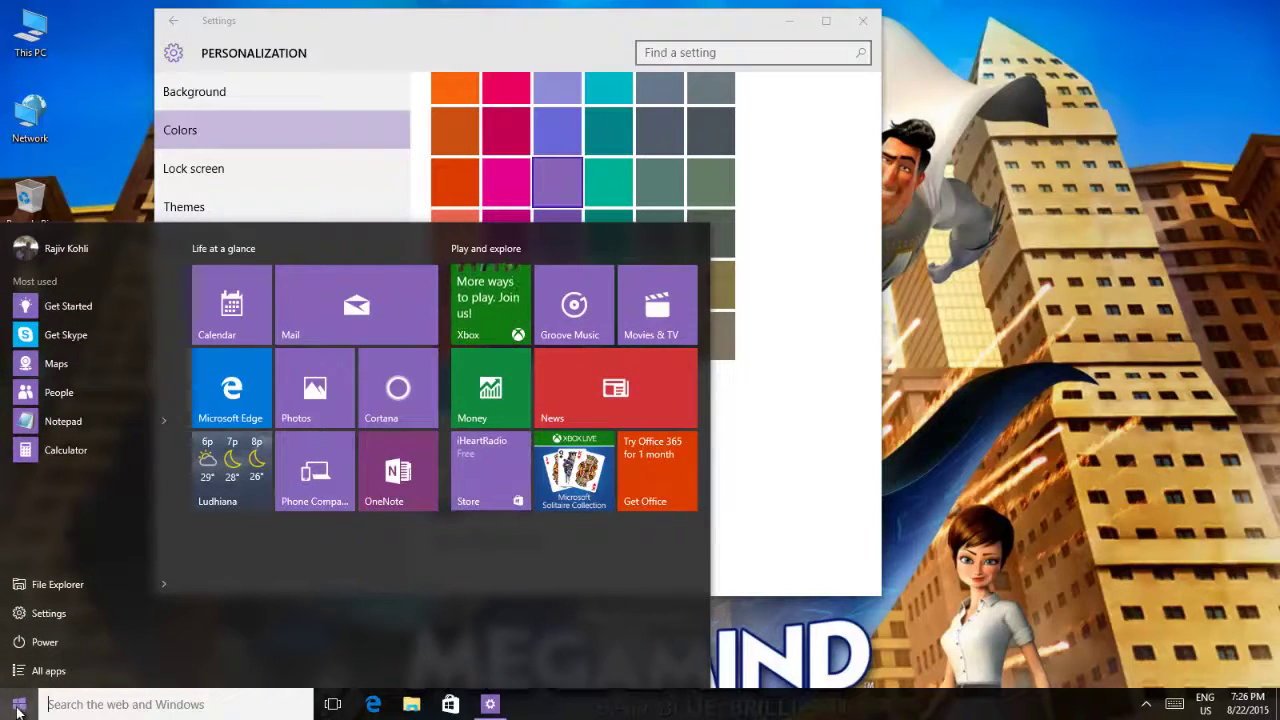
left_click(772, 534)
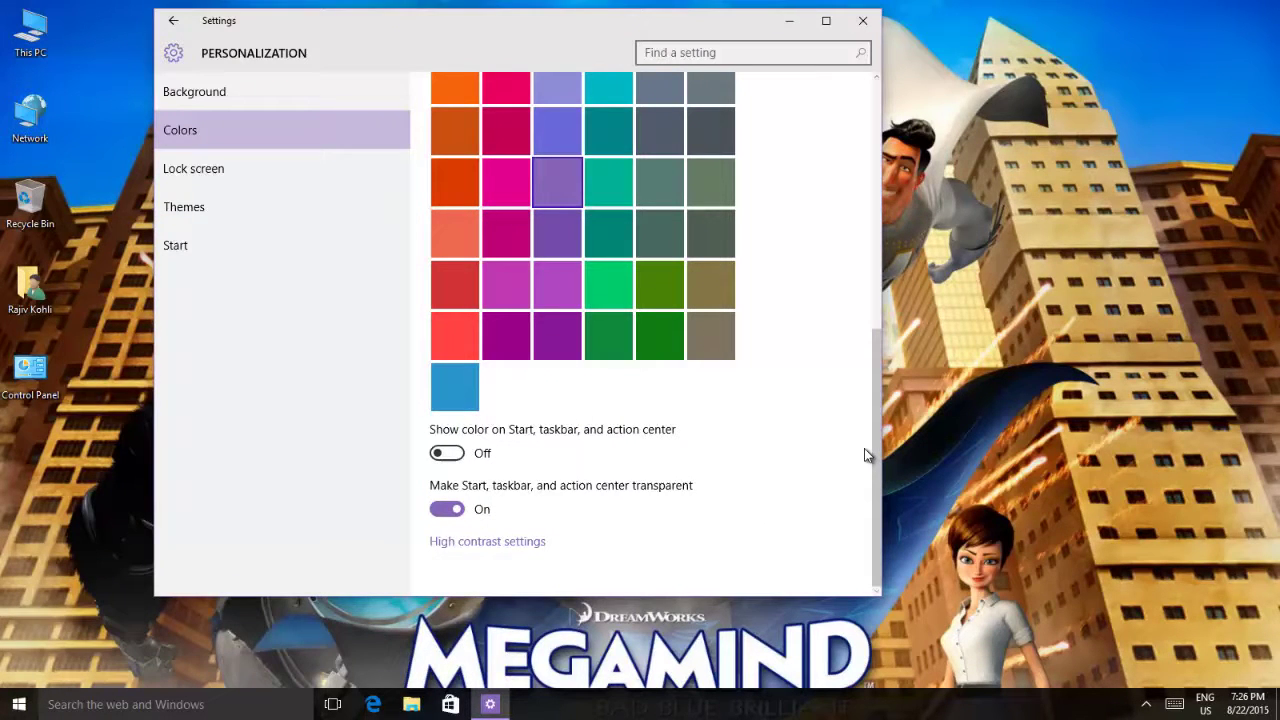
left_click(452, 453)
left_click_drag(876, 408, 878, 217)
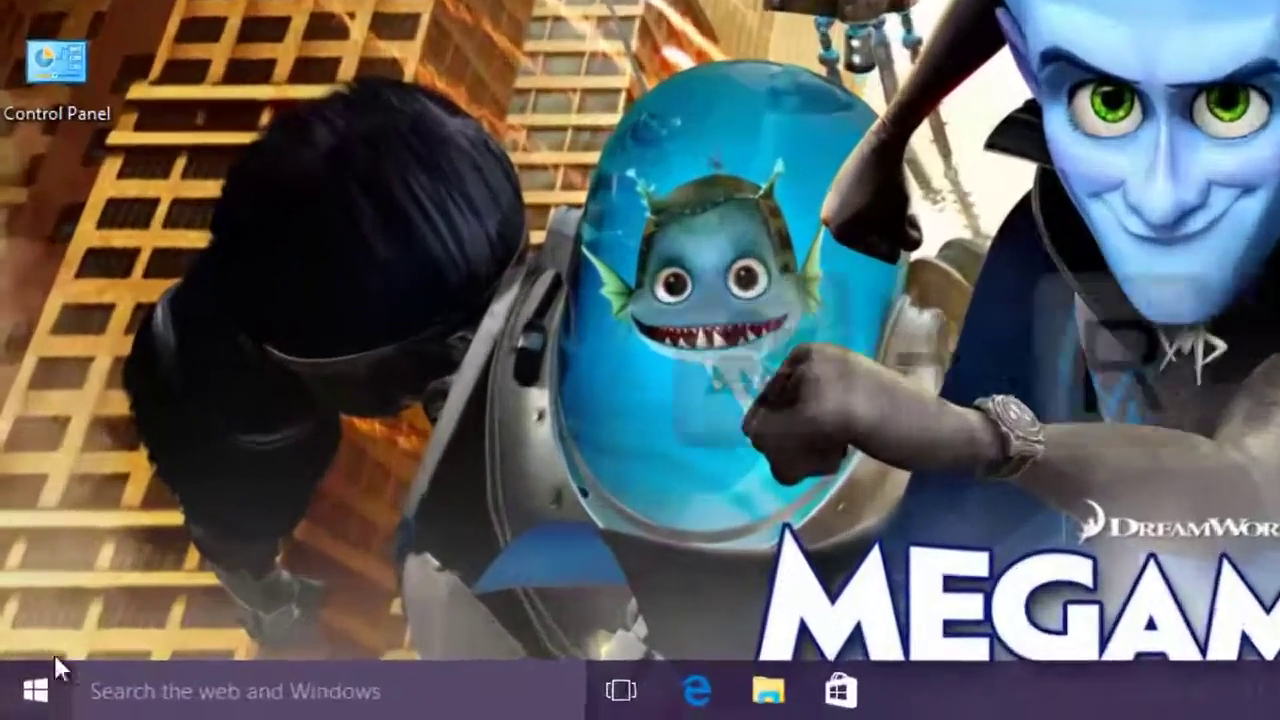
Step: Run 'Control Color' from the Start button's Run dialog
right_click(20, 698)
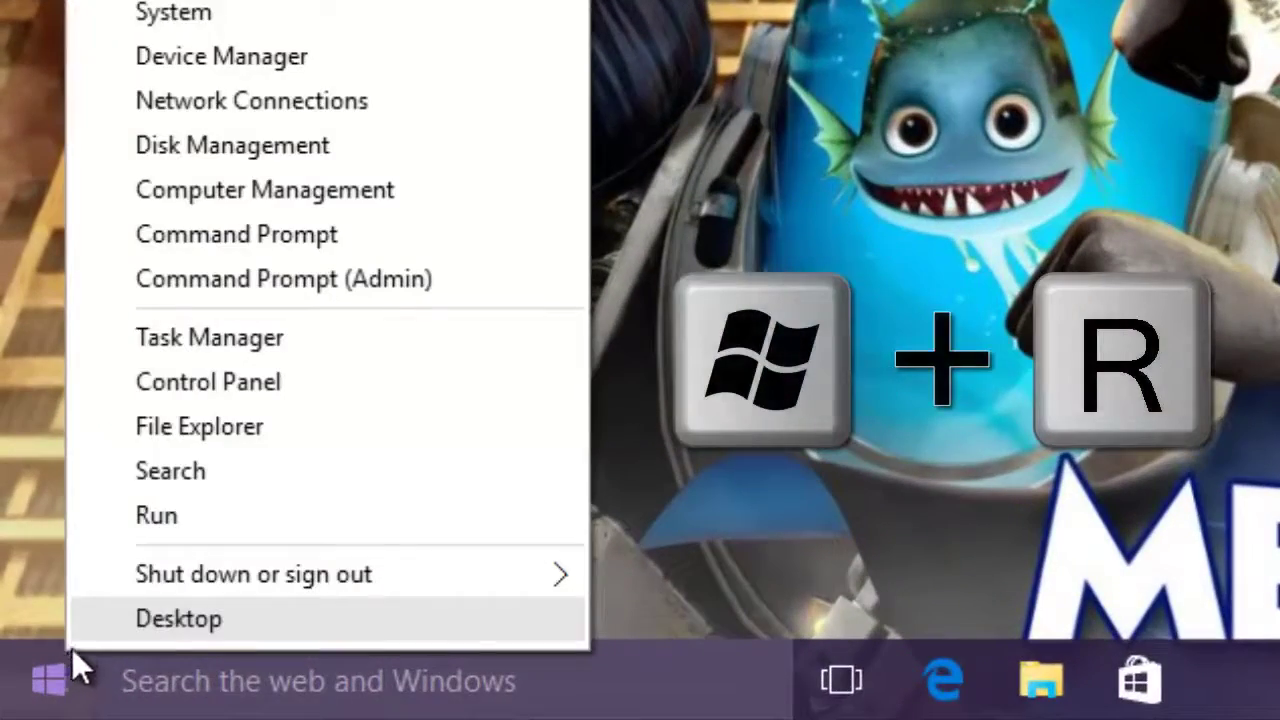
left_click(161, 518)
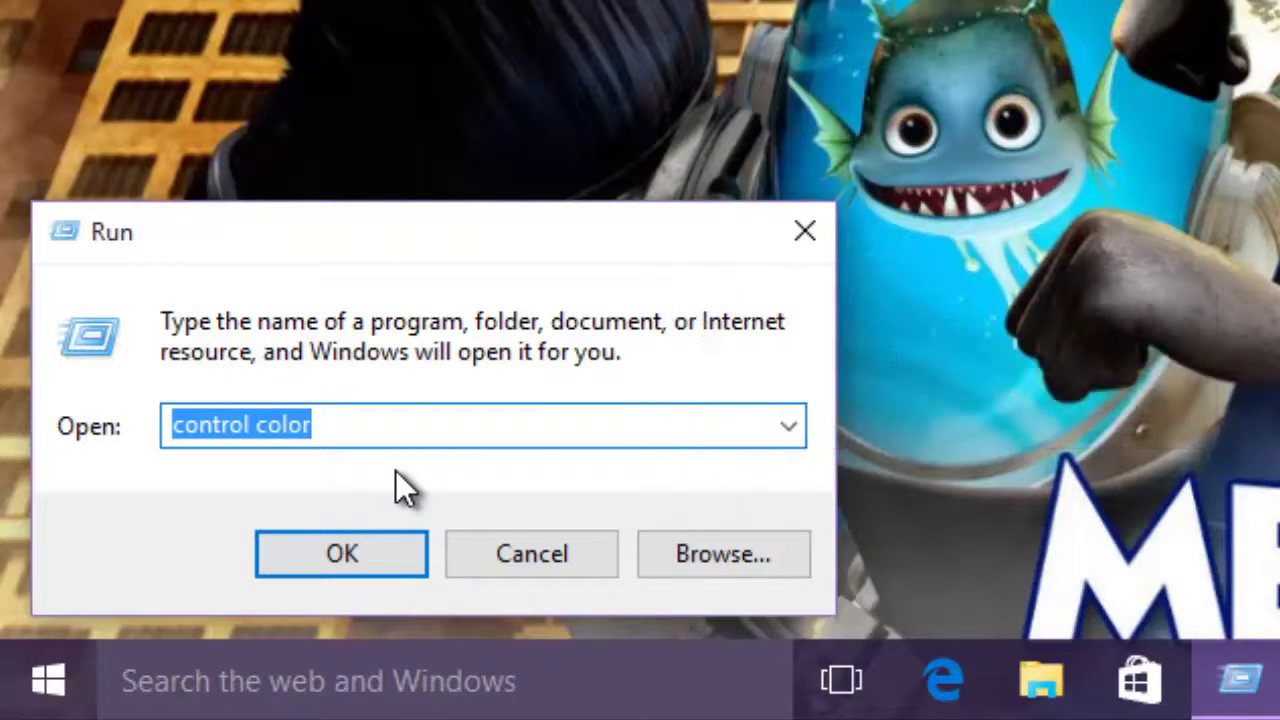
type("Cony")
key("BackSpace")
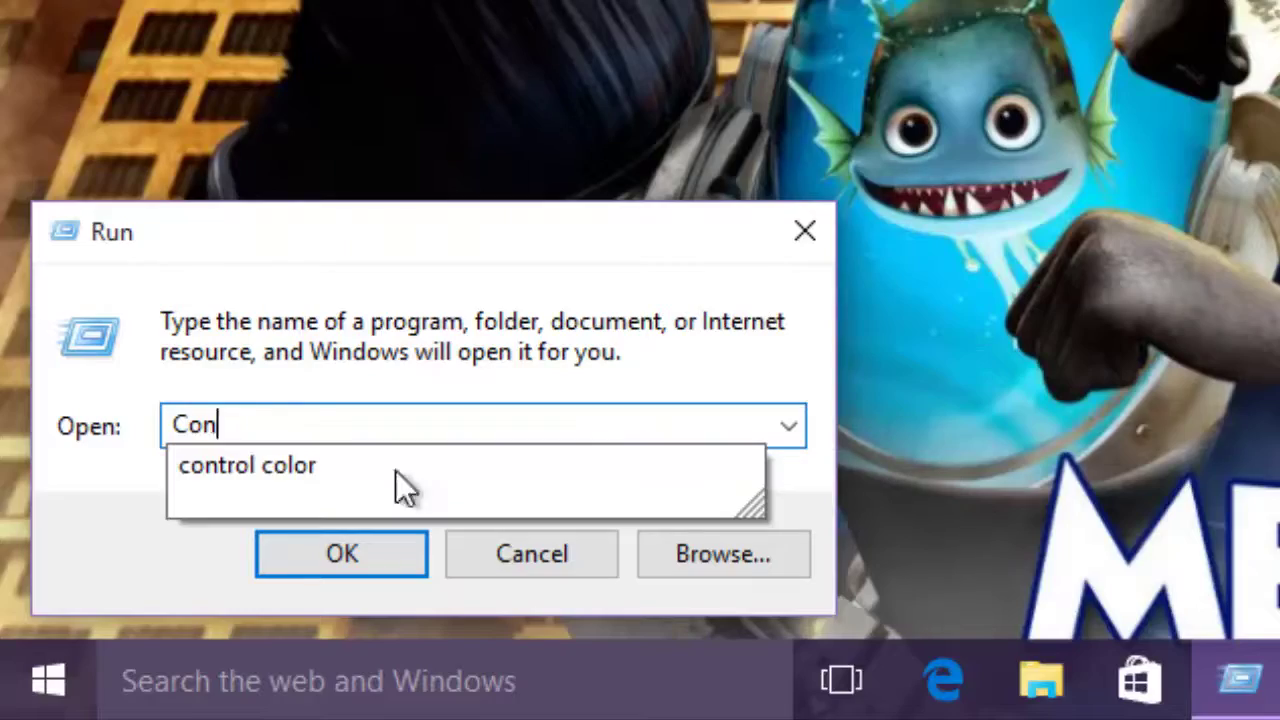
type("trol Color")
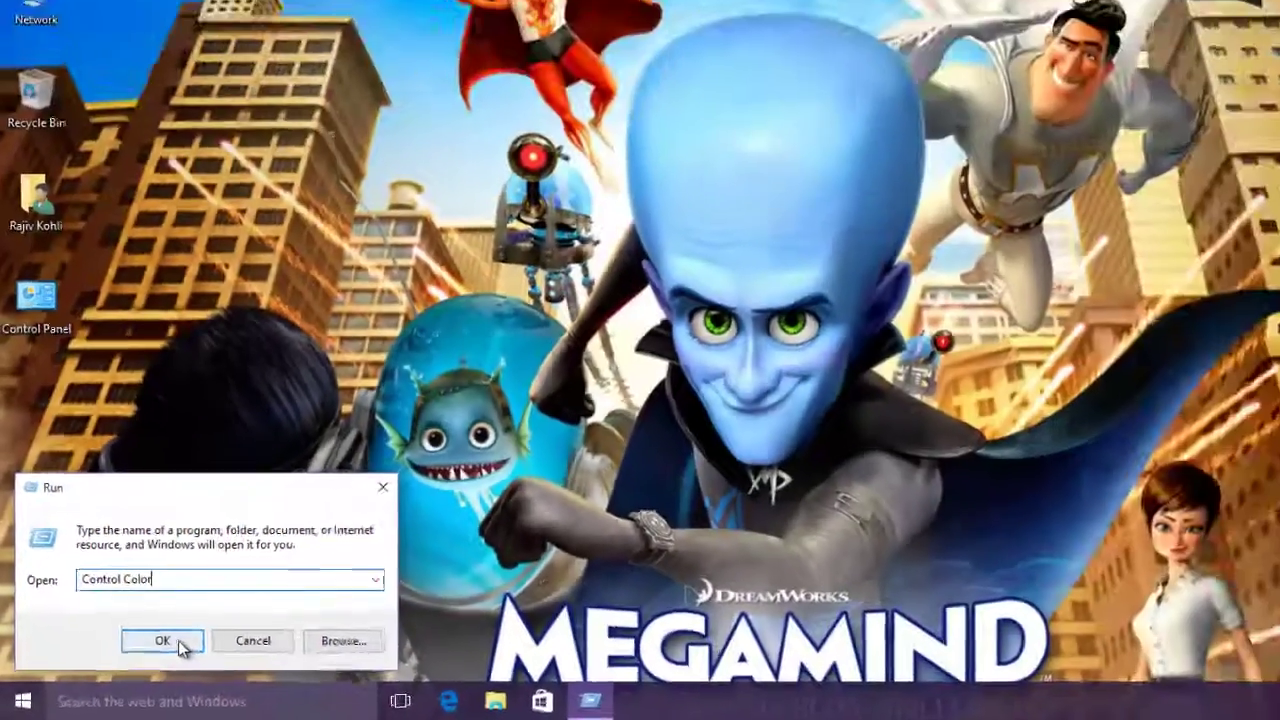
left_click(180, 645)
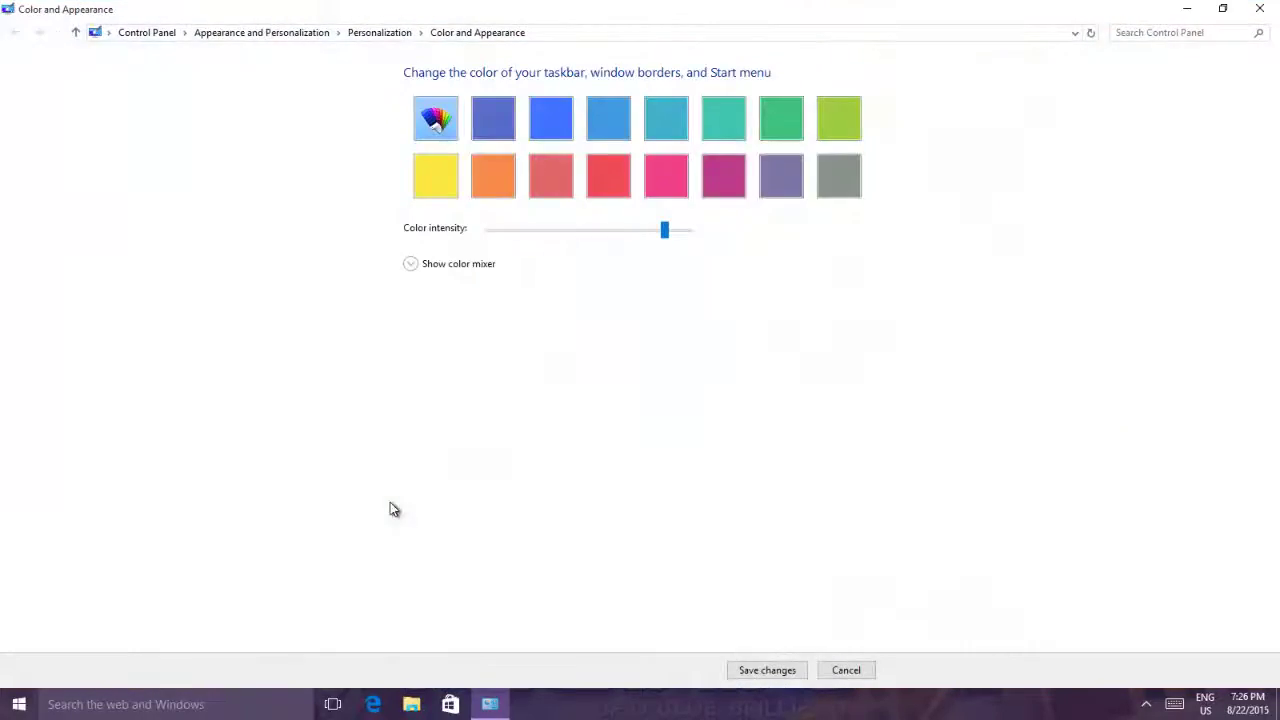
Step: Mix a custom red from the red preset by adjusting the hue slider, and save it
left_click(496, 132)
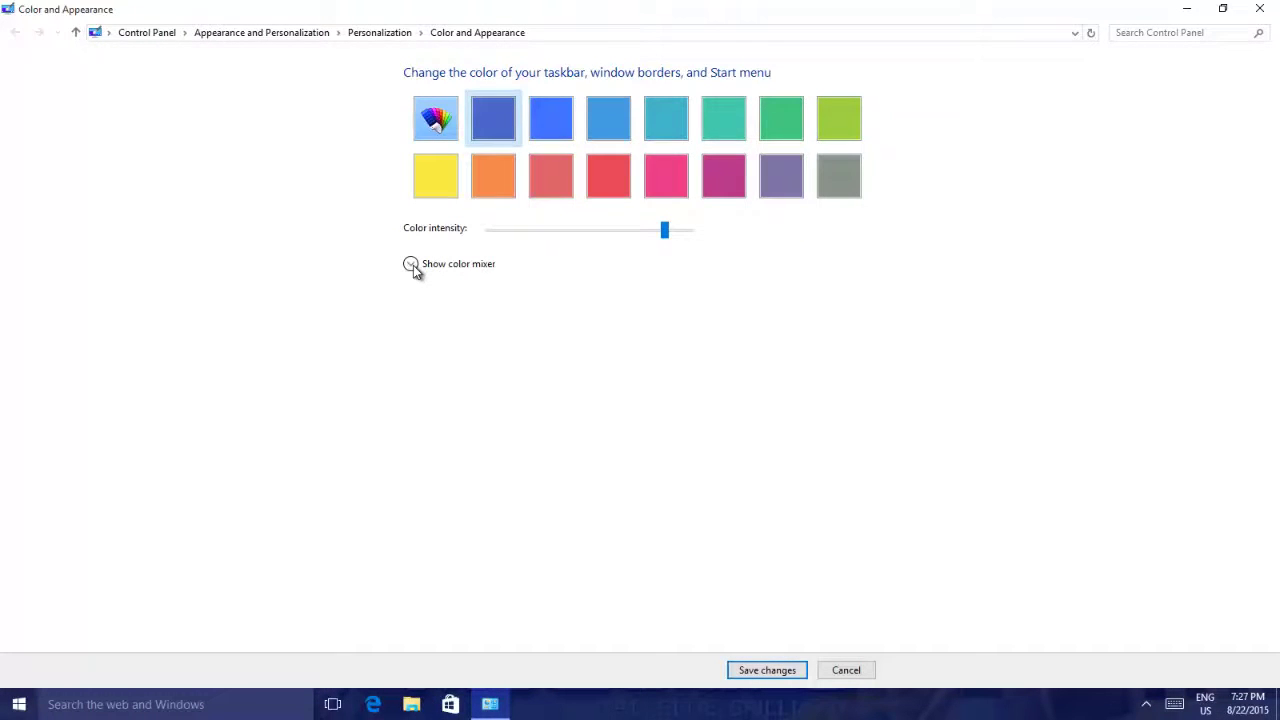
left_click(411, 264)
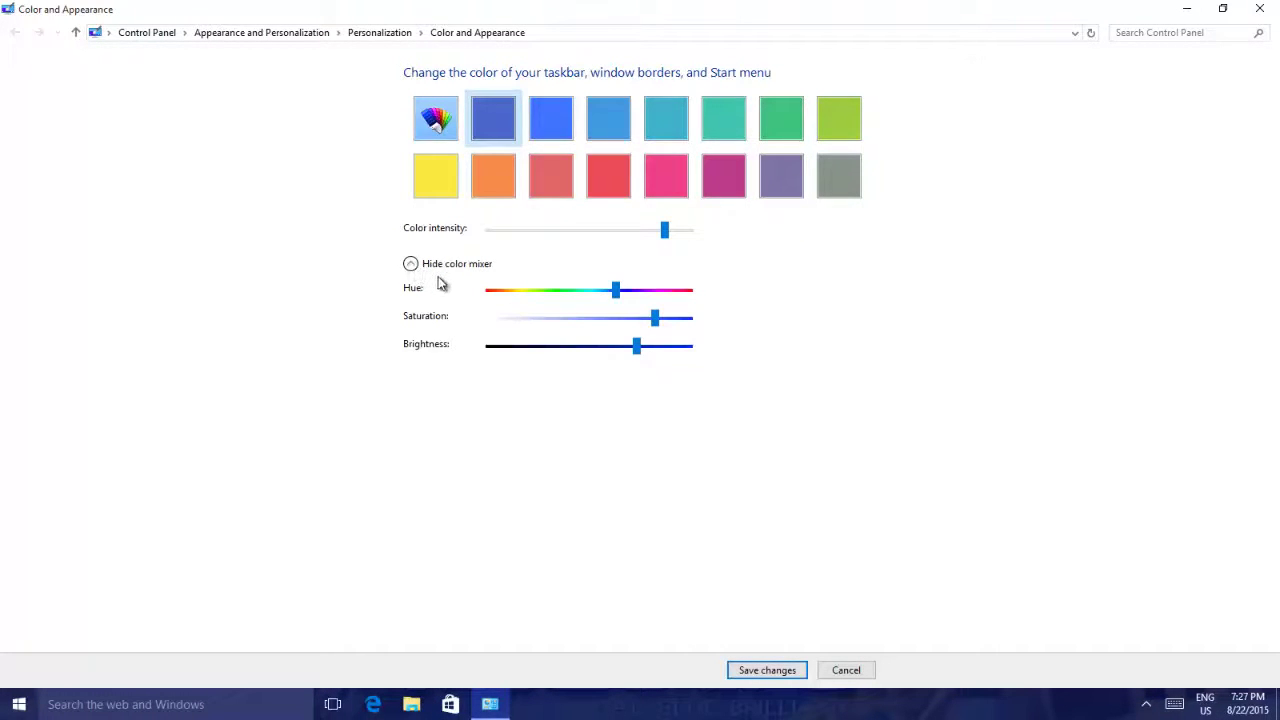
left_click(618, 176)
mouse_move(686, 290)
left_mouse_down()
mouse_move(595, 333)
mouse_move(609, 360)
mouse_move(600, 355)
left_mouse_up()
left_click_drag(648, 290, 688, 292)
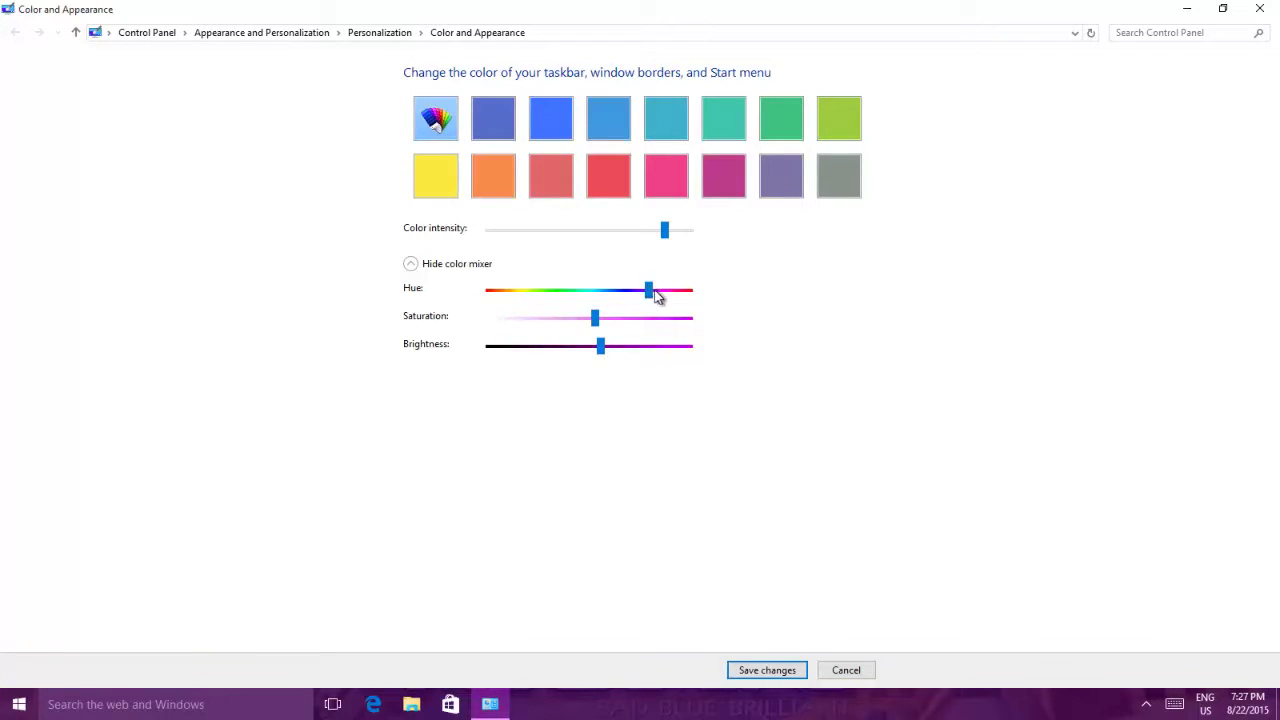
left_click(735, 670)
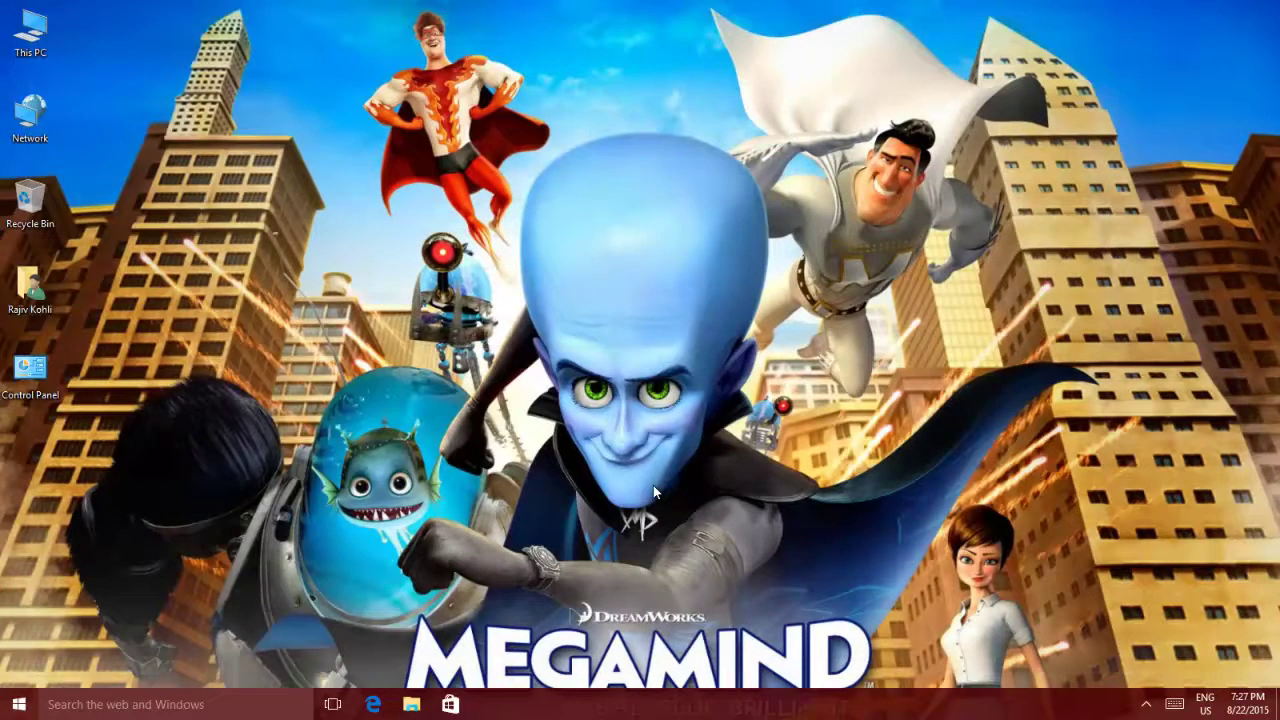